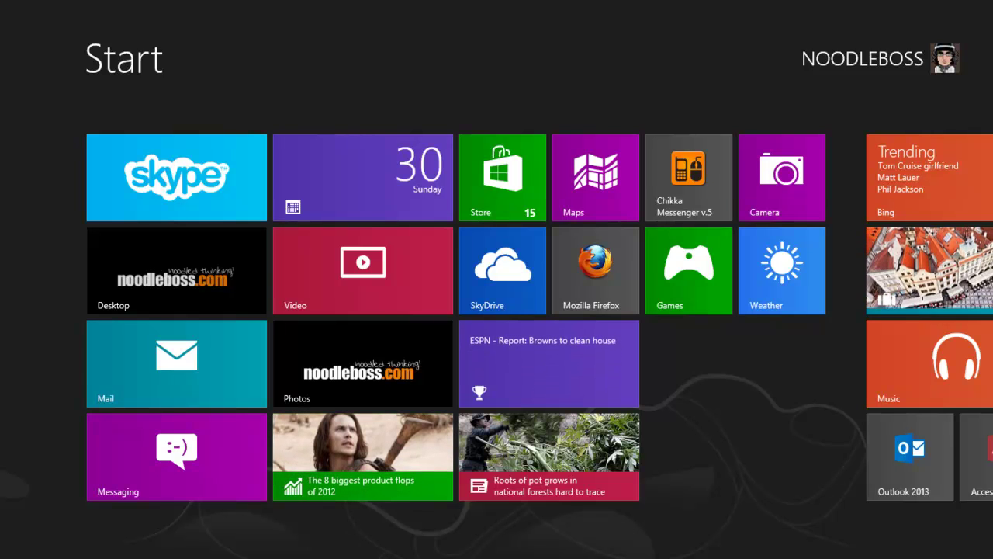
# Step: Launch Firefox and load the router page at 192.168.1.1
pyautogui.click(583, 276)
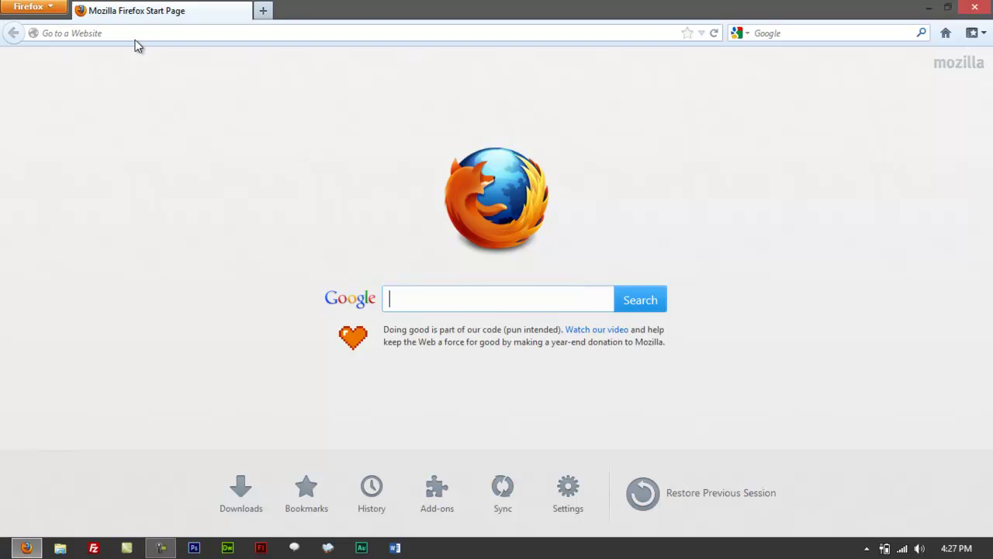
pyautogui.click(142, 35)
pyautogui.write('192')
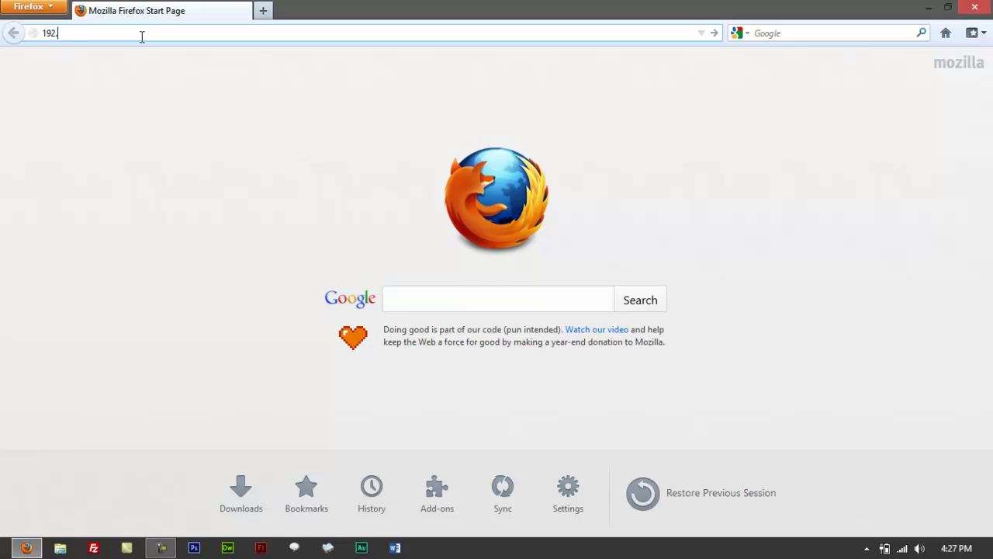
pyautogui.write('.168.1.1')
pyautogui.press('Return')
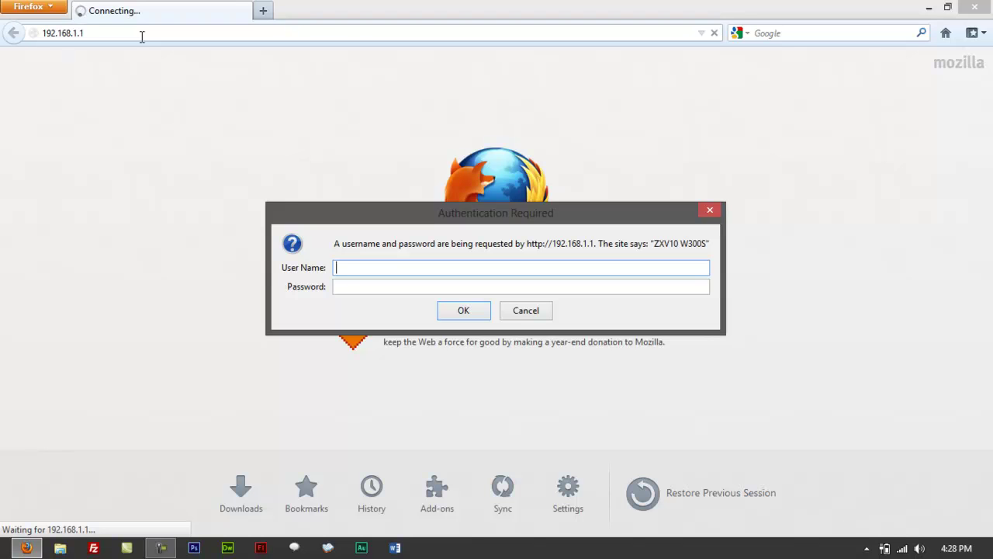
# Step: Log in to the router with the administrator username and password, retrying after a failed first attempt
pyautogui.write('admin')
pyautogui.press('Tab')
pyautogui.write('**********')
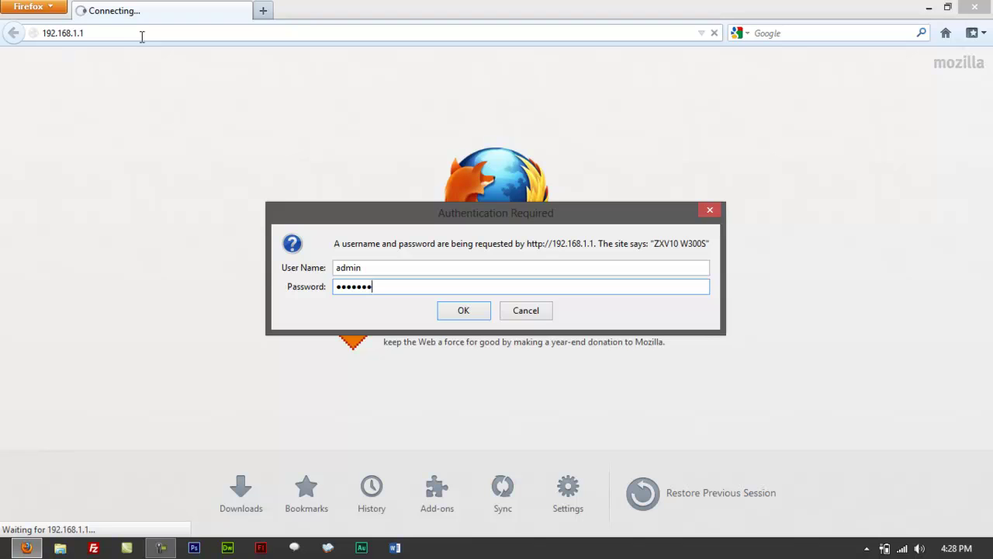
pyautogui.write('****')
pyautogui.press('BackSpace')
pyautogui.press('BackSpace')
pyautogui.press('BackSpace')
pyautogui.press('BackSpace')
pyautogui.press('BackSpace')
pyautogui.press('BackSpace')
pyautogui.press('BackSpace')
pyautogui.press('BackSpace')
pyautogui.press('BackSpace')
pyautogui.press('BackSpace')
pyautogui.press('BackSpace')
pyautogui.press('BackSpace')
pyautogui.press('BackSpace')
pyautogui.press('BackSpace')
pyautogui.write('**************')
pyautogui.press('Return')
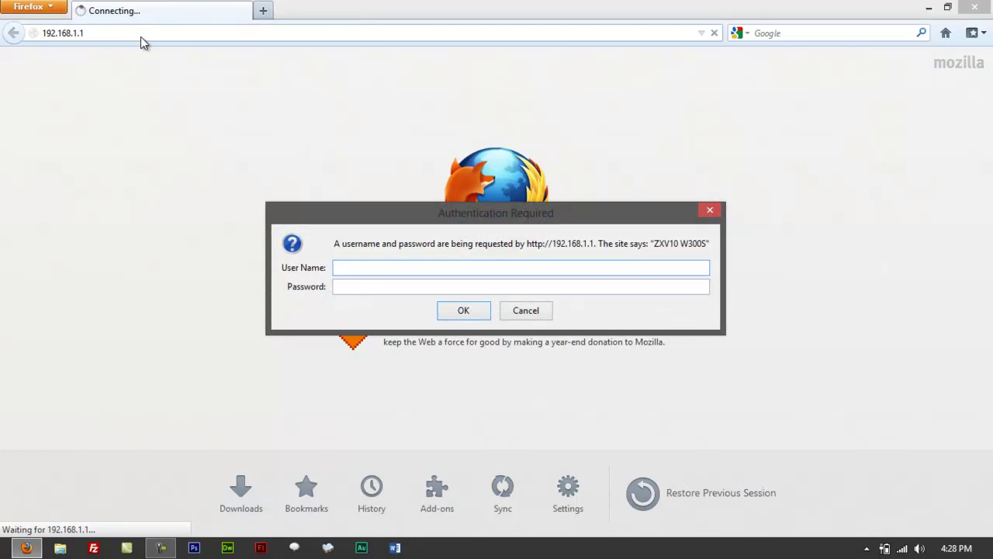
pyautogui.write('admin')
pyautogui.press('Tab')
pyautogui.write('**************')
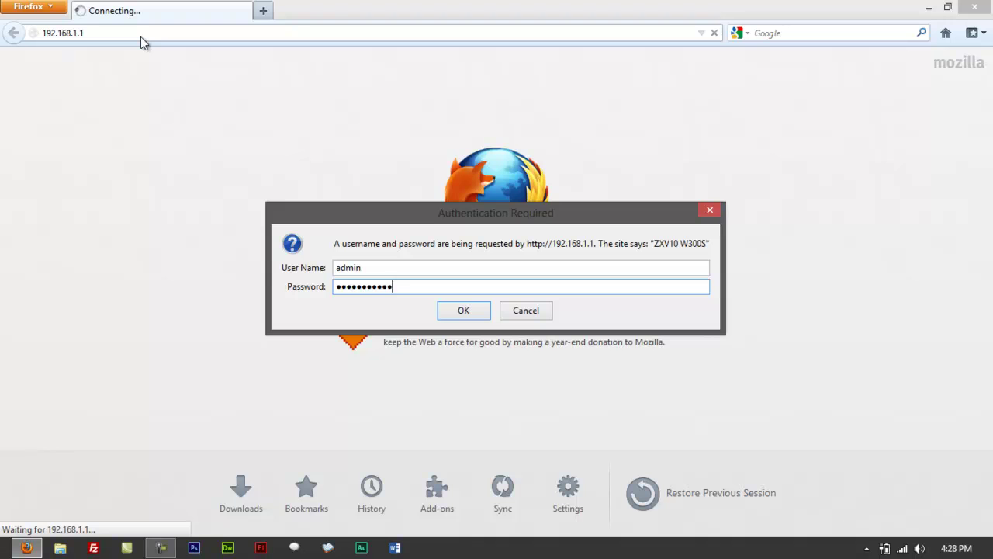
pyautogui.write('*')
pyautogui.press('Return')
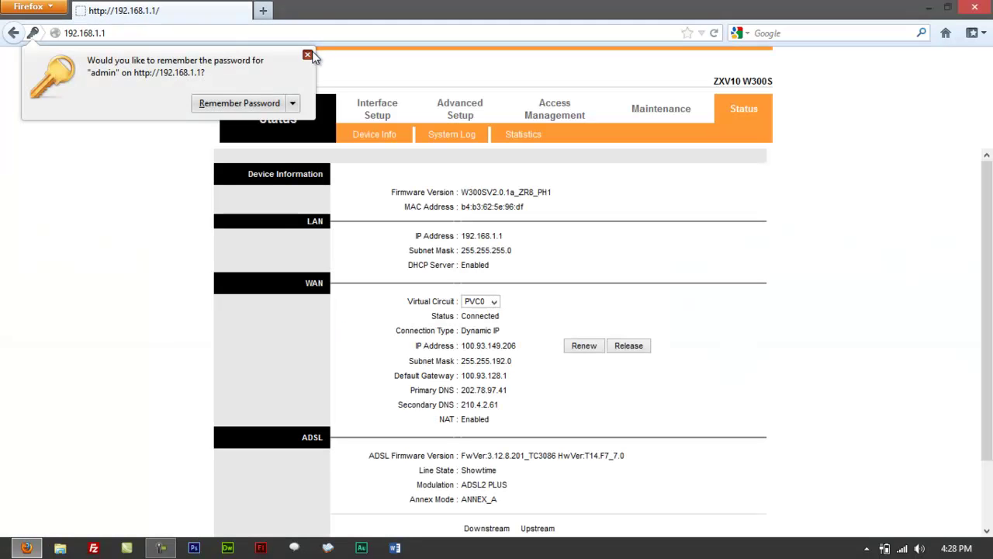
# Step: Dismiss the remember-password prompt and go to Interface Setup > Wireless
pyautogui.click(2, 227)
pyautogui.scroll(-2, 3, 227)
pyautogui.scroll(2, 2, 225)
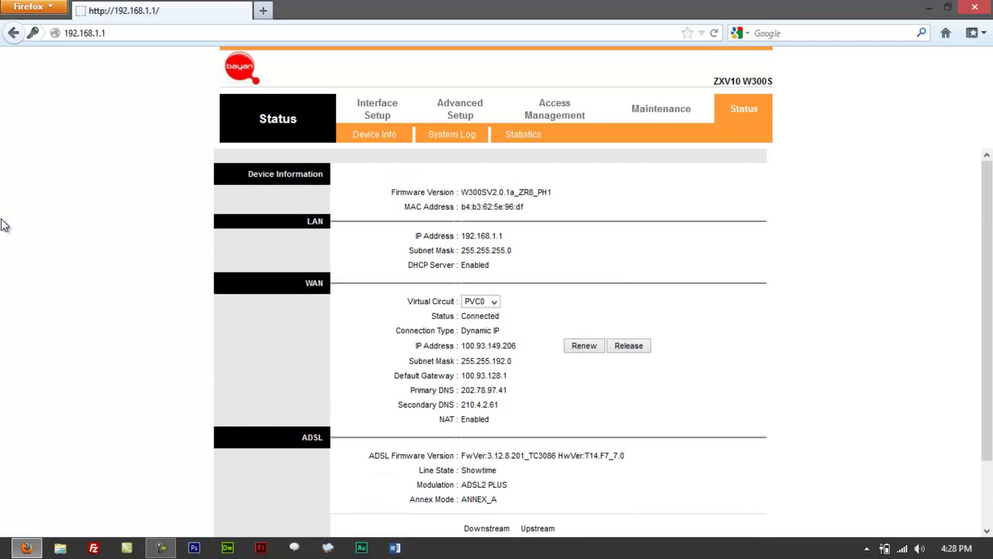
pyautogui.click(393, 116)
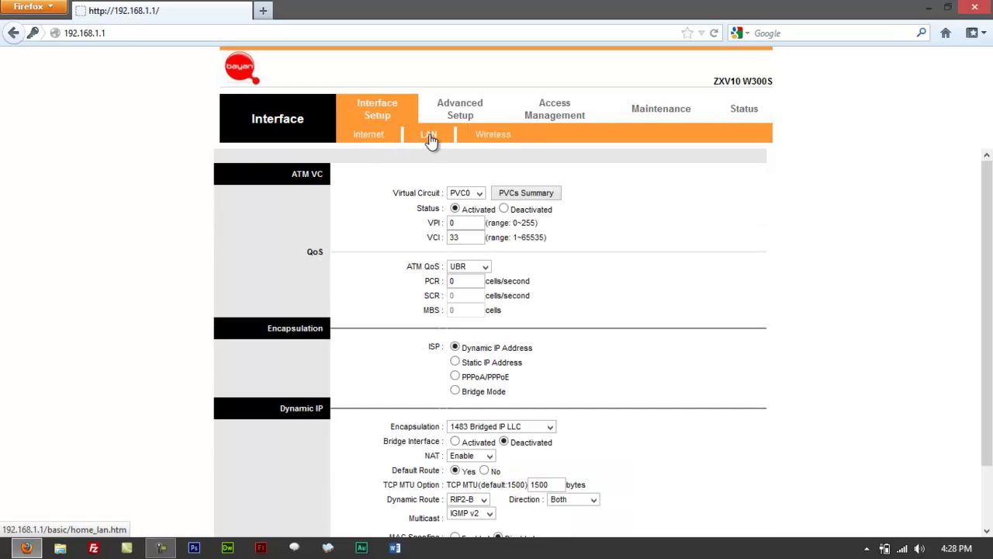
pyautogui.click(484, 144)
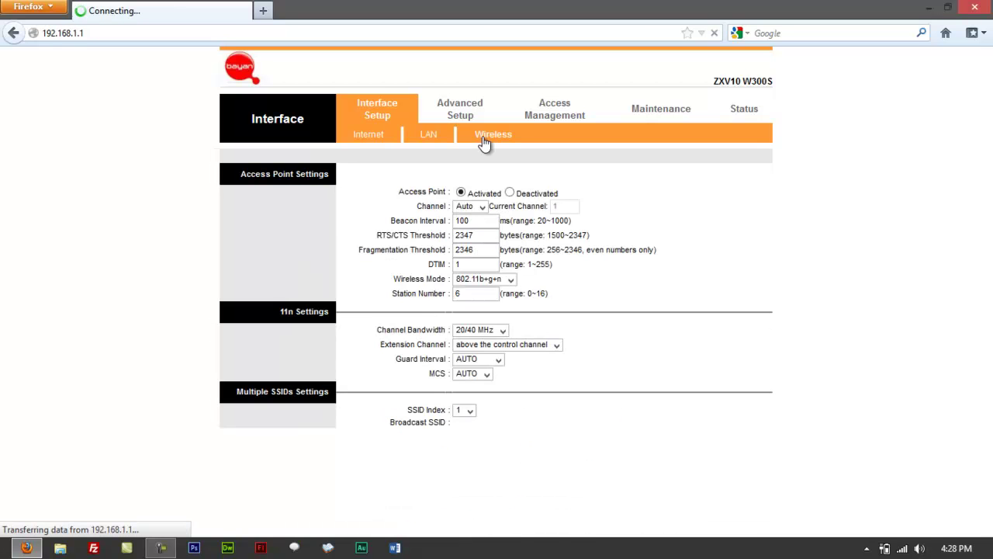
pyautogui.rightClick(43, 367)
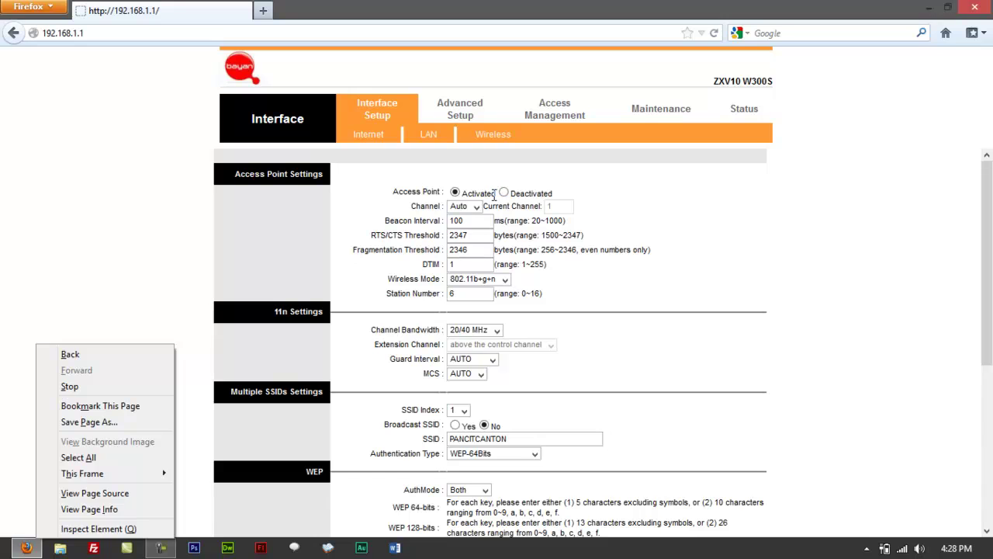
pyautogui.click(86, 243)
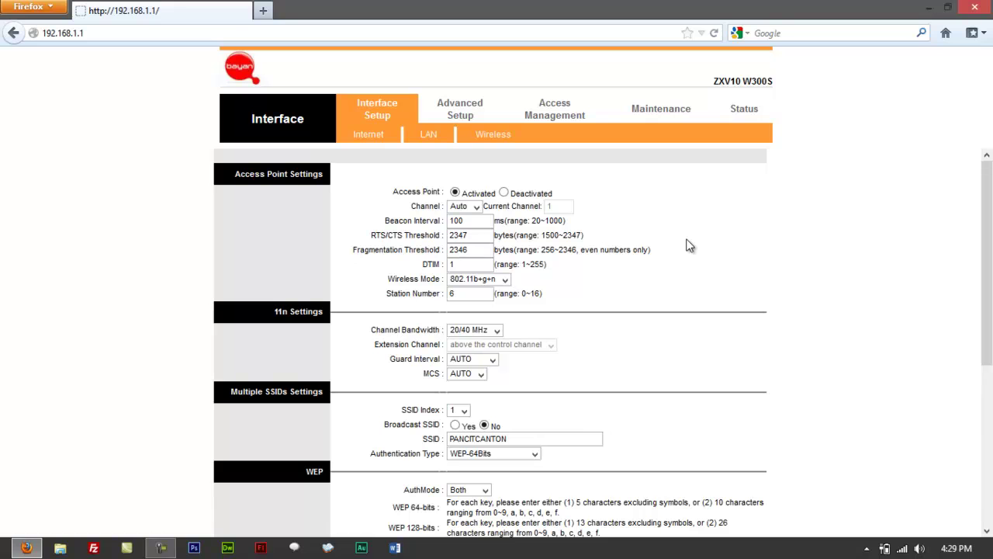
pyautogui.click(478, 207)
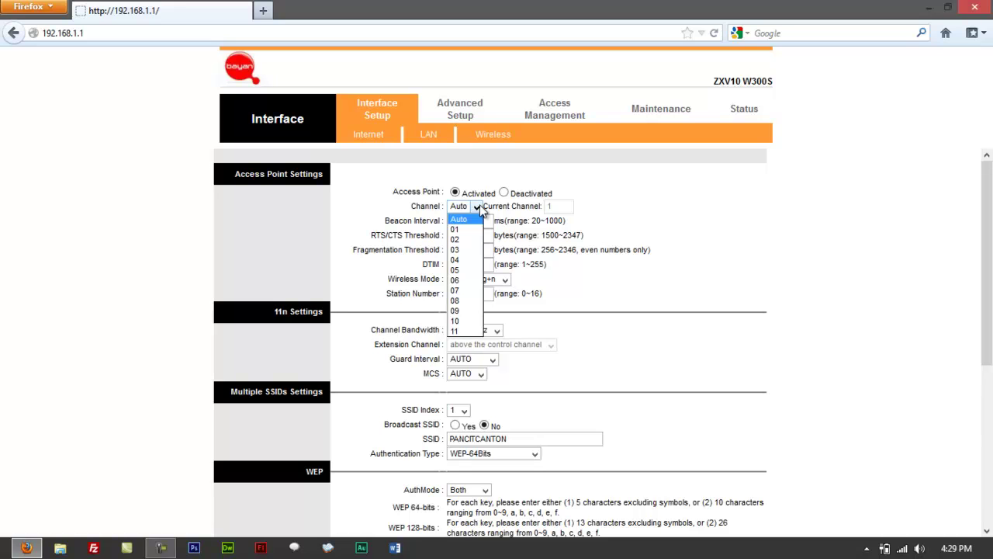
pyautogui.click(846, 221)
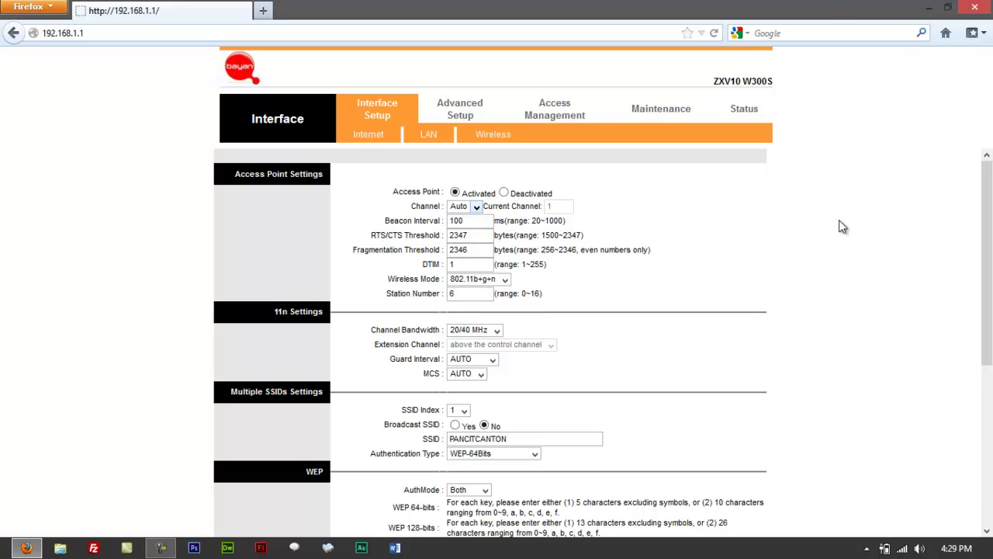
pyautogui.scroll(-2, 831, 229)
pyautogui.scroll(2, 712, 244)
pyautogui.moveTo(990, 208); pyautogui.dragTo(990, 212)
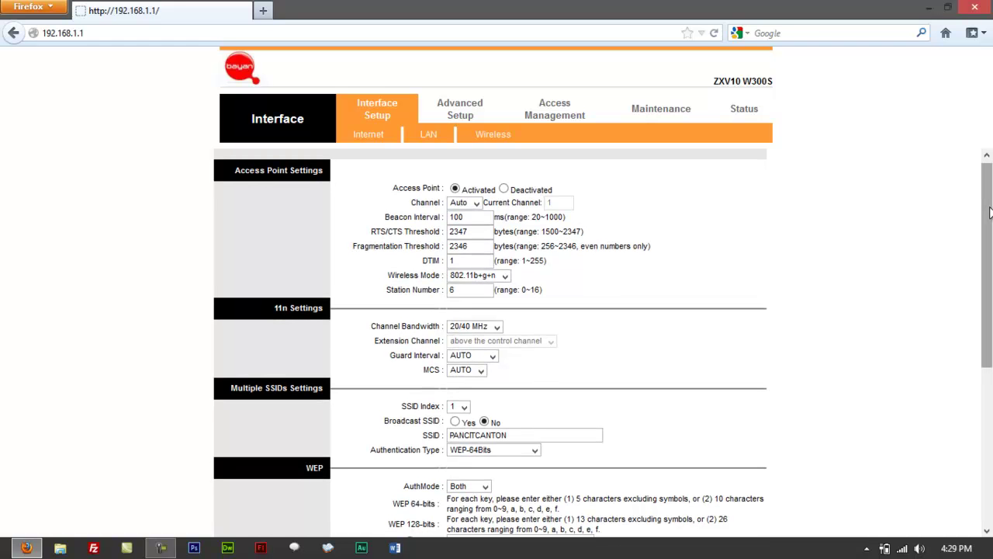
pyautogui.moveTo(990, 211); pyautogui.dragTo(991, 318)
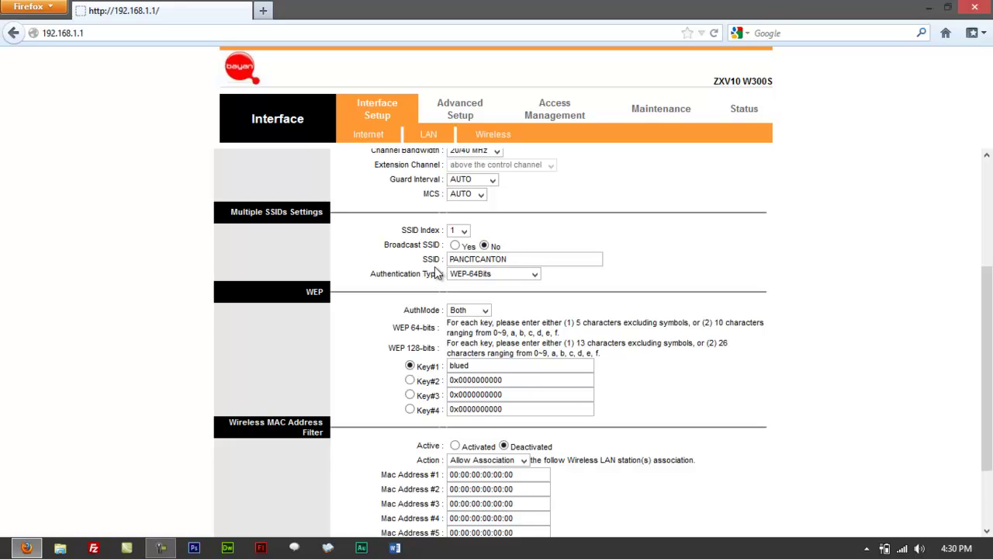
pyautogui.doubleClick(574, 261)
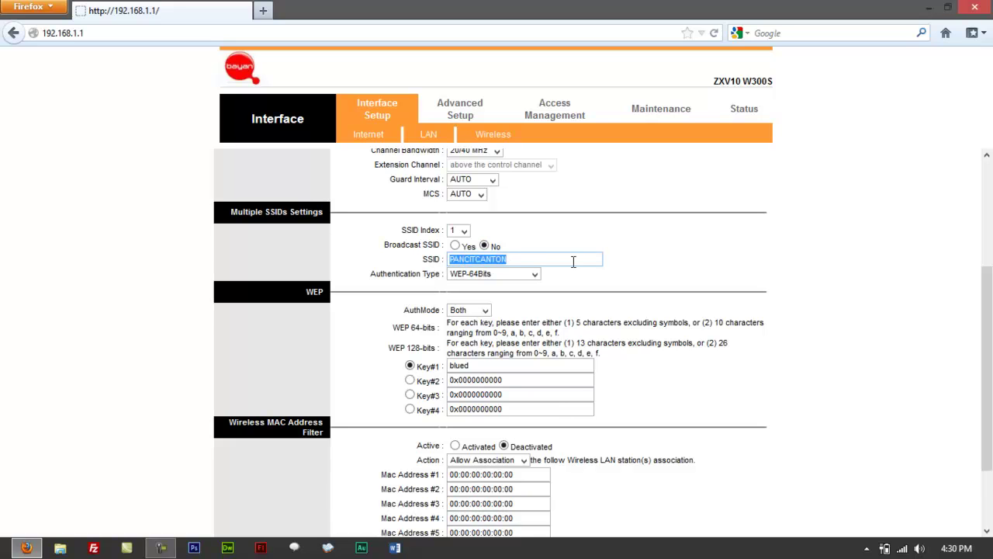
pyautogui.click(519, 258)
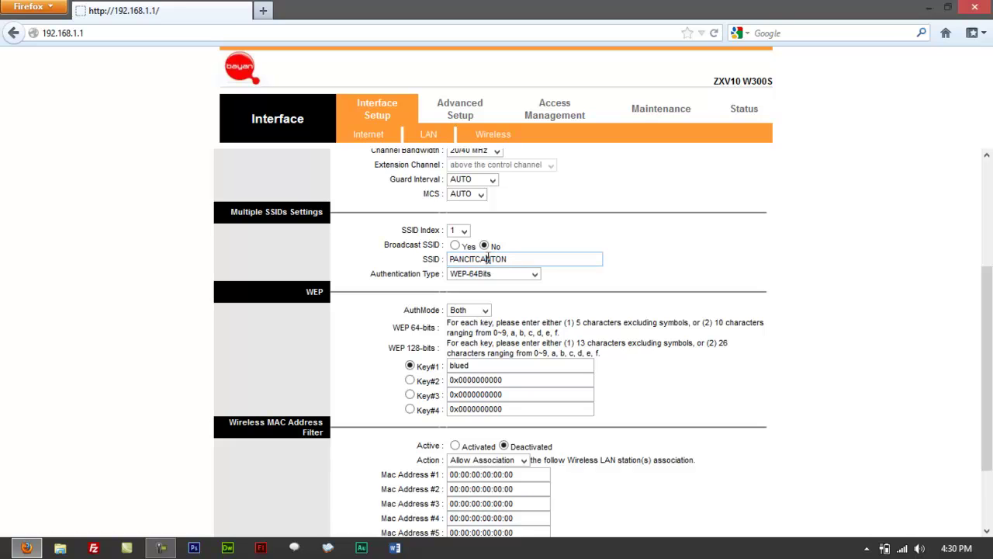
pyautogui.click(475, 259)
pyautogui.doubleClick(539, 258)
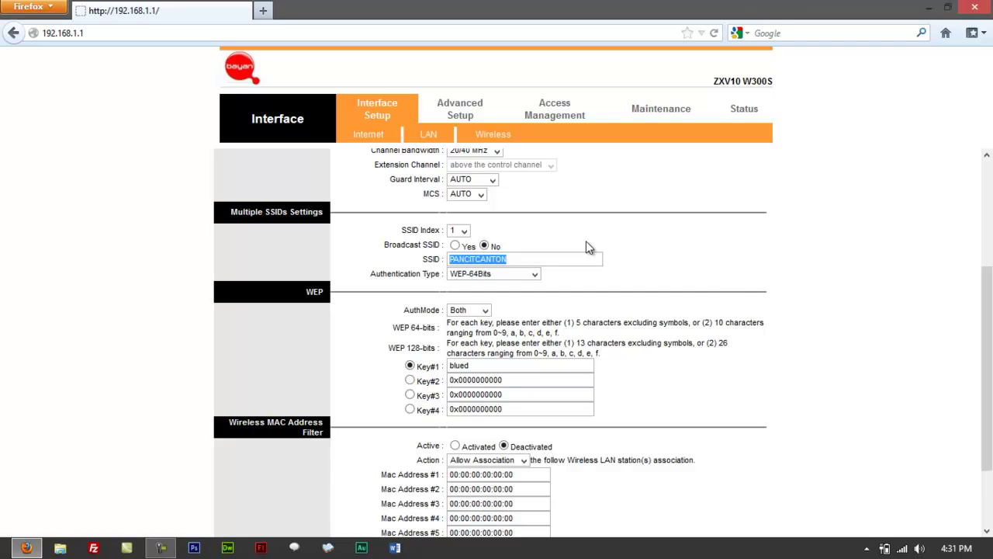
# Step: Keep WEP-64Bits as the authentication type for PANCITCANTON
pyautogui.scroll(-1, 986, 369)
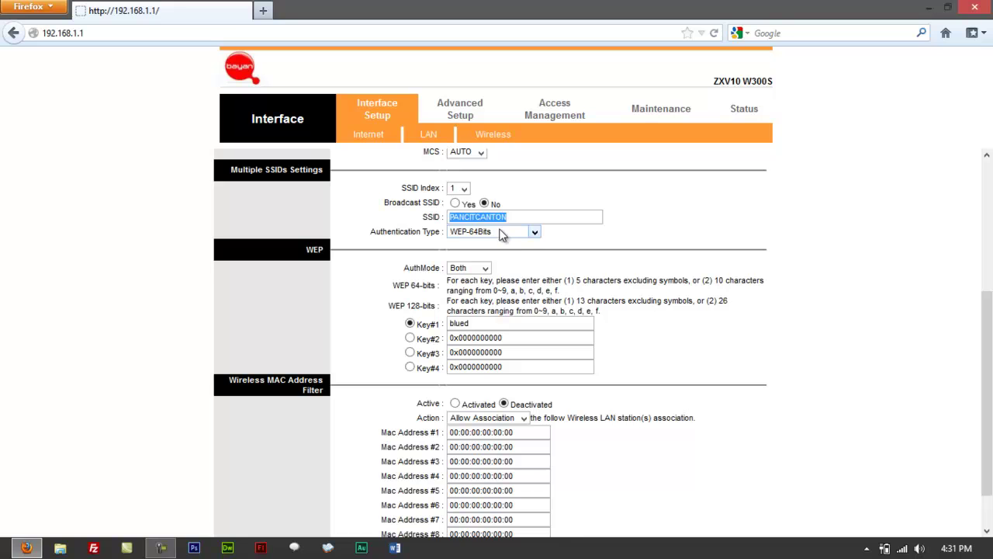
pyautogui.click(534, 231)
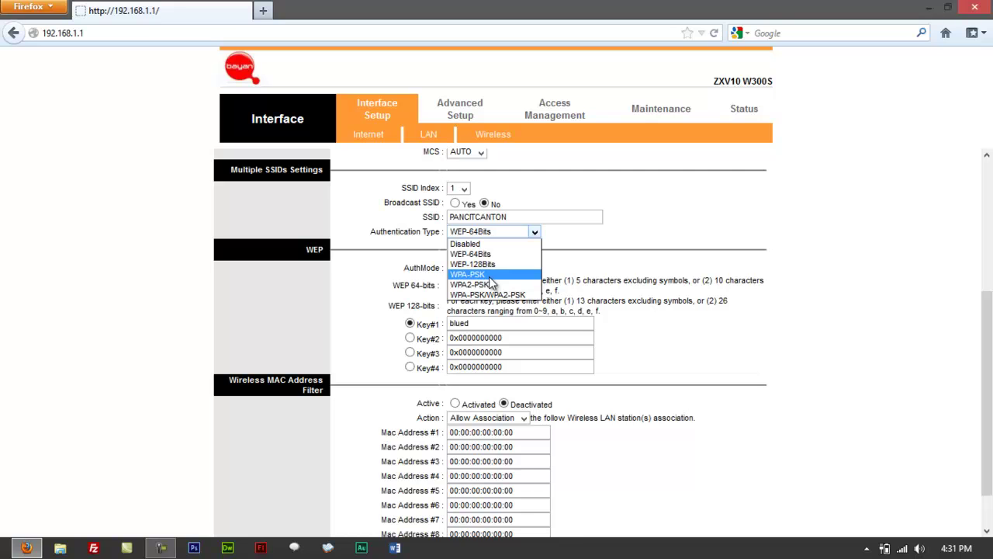
pyautogui.click(856, 277)
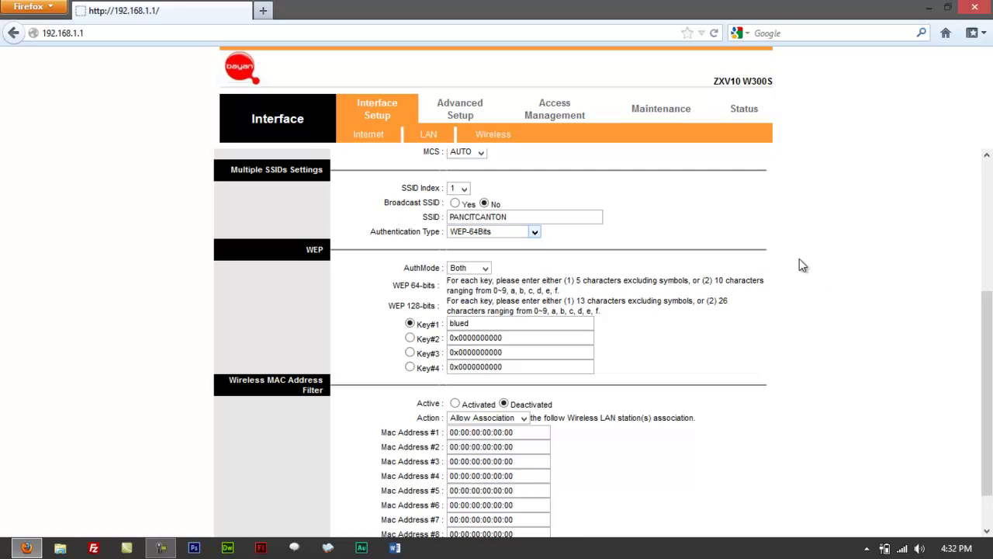
pyautogui.click(534, 232)
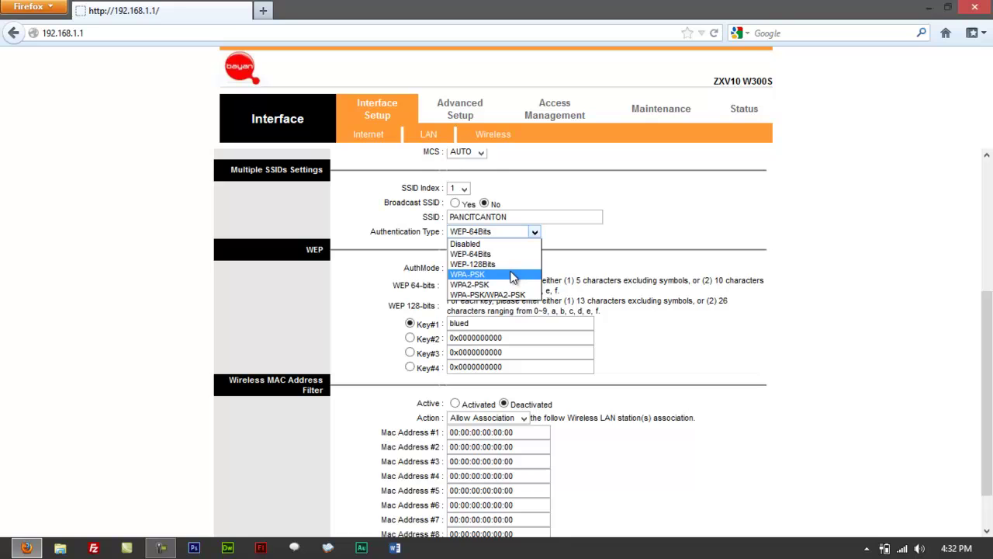
pyautogui.click(852, 306)
# Step: Review the Key#1 WEP settings and scroll down to the SAVE button
pyautogui.moveTo(990, 377); pyautogui.dragTo(991, 373)
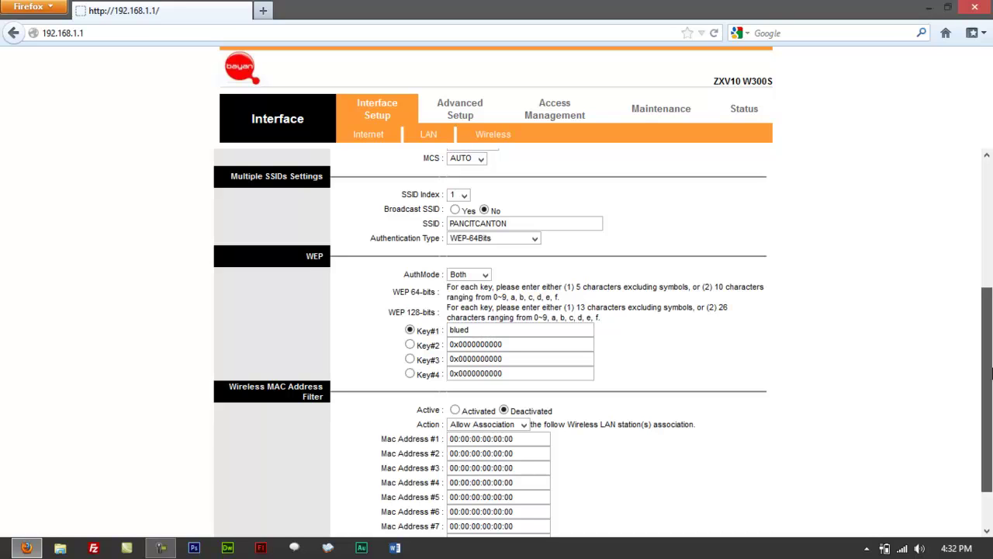
pyautogui.moveTo(448, 287)
pyautogui.mouseDown()
pyautogui.moveTo(583, 305)
pyautogui.moveTo(613, 316)
pyautogui.moveTo(627, 336)
pyautogui.moveTo(582, 307)
pyautogui.moveTo(464, 299)
pyautogui.moveTo(457, 288)
pyautogui.mouseUp()
pyautogui.click(915, 371)
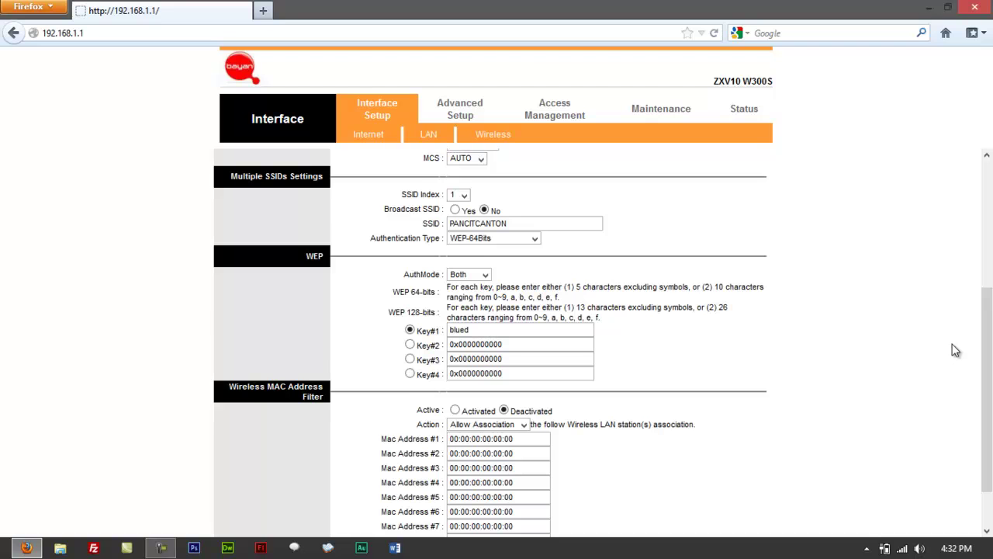
pyautogui.scroll(-1, 975, 344)
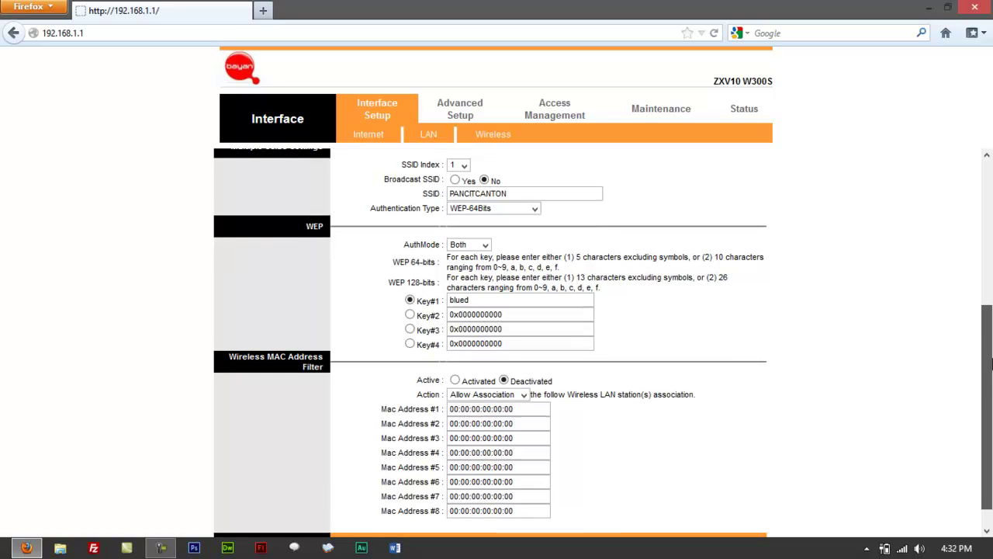
pyautogui.moveTo(990, 374); pyautogui.dragTo(990, 388)
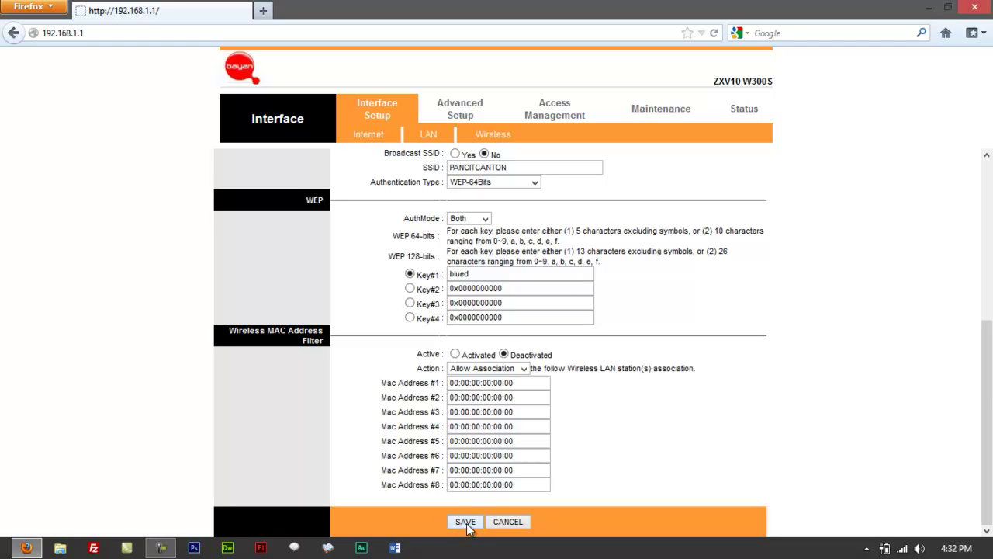
# Step: Review the wireless settings once more, then minimize Firefox to the desktop
pyautogui.moveTo(989, 419); pyautogui.dragTo(990, 310)
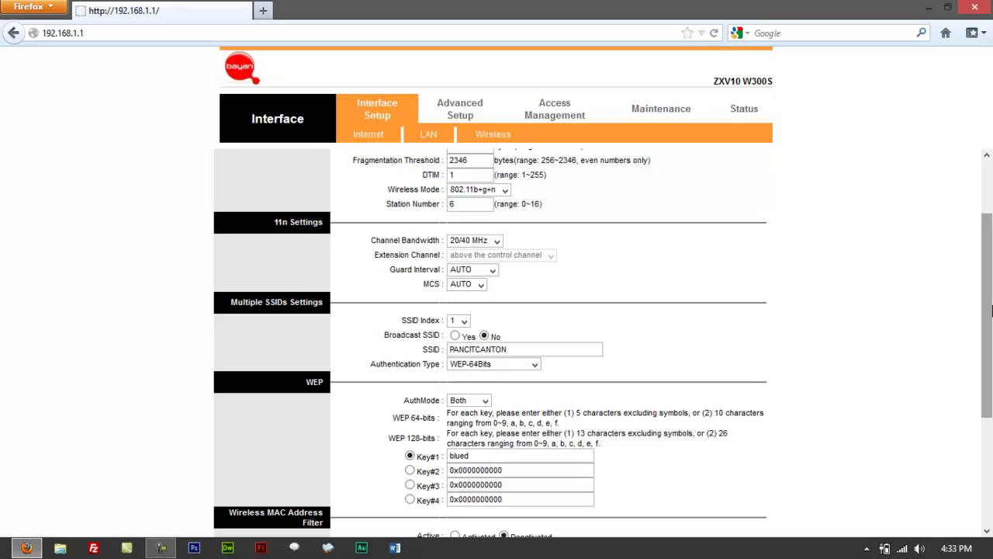
pyautogui.scroll(-1, 545, 322)
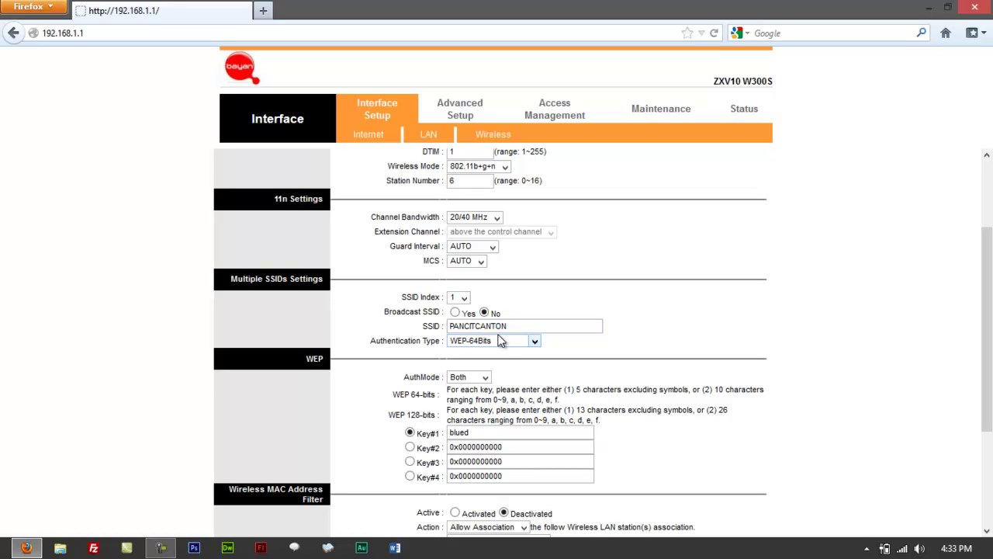
pyautogui.click(929, 7)
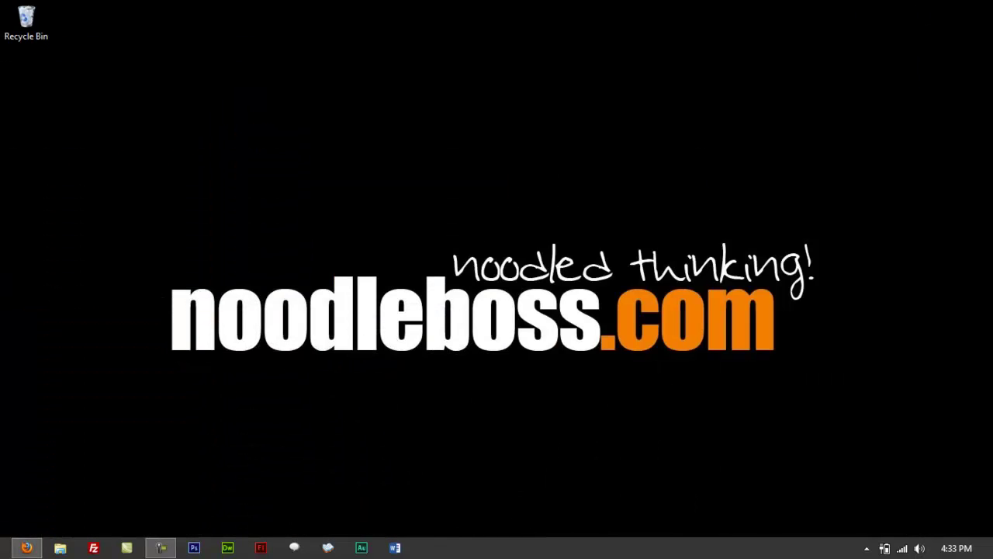
# Step: Disconnect from PANCITCANTON in the Networks panel and expand the Hidden network entry
pyautogui.moveTo(962, 427)
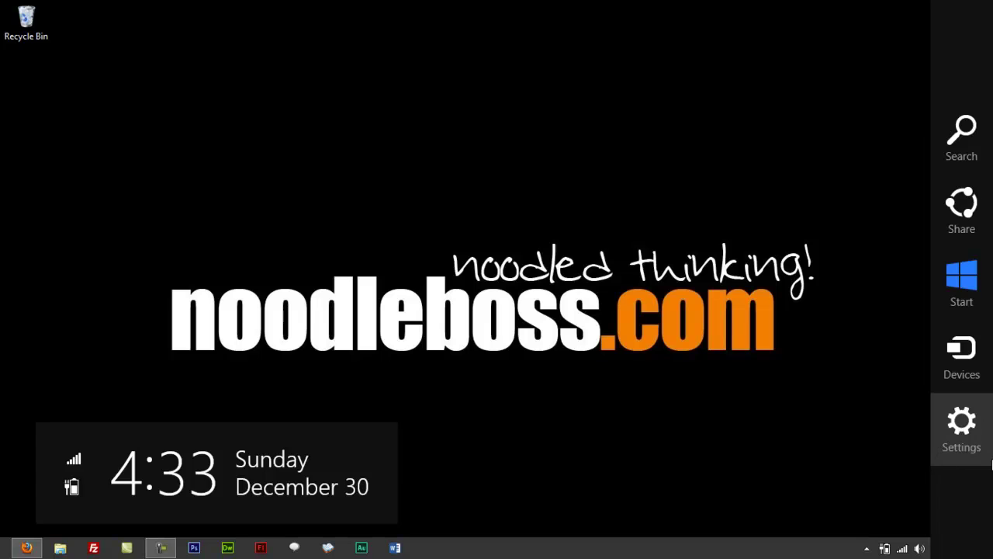
pyautogui.click(903, 550)
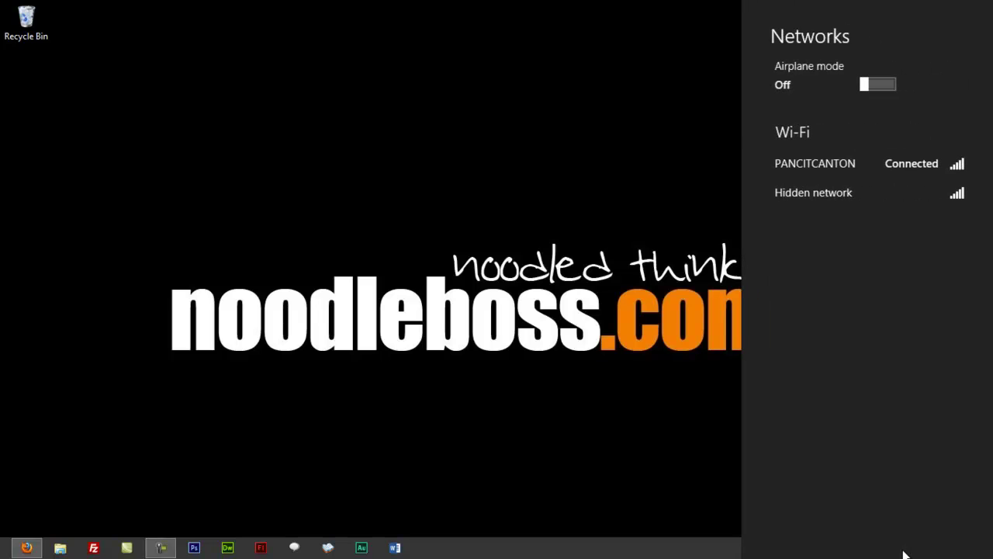
pyautogui.press('Escape')
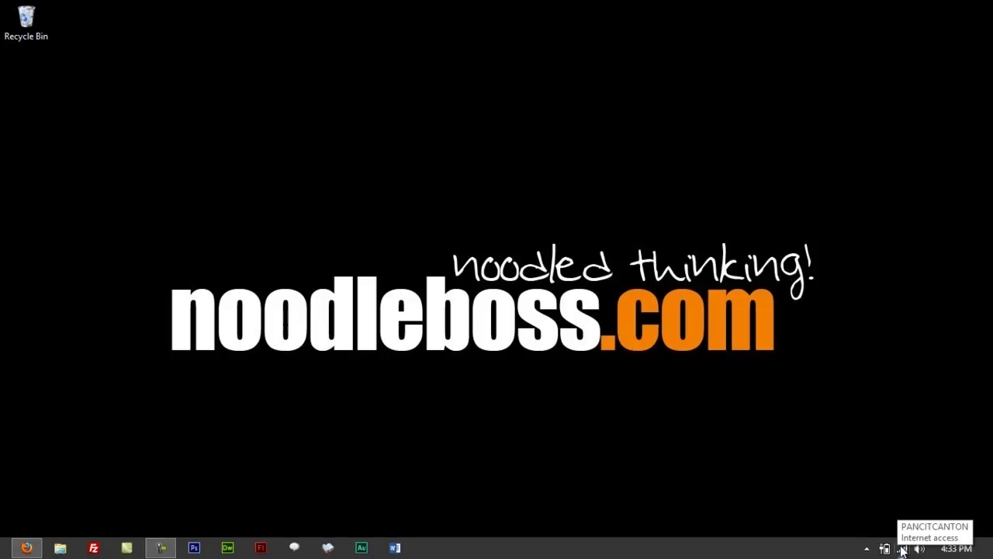
pyautogui.click(902, 549)
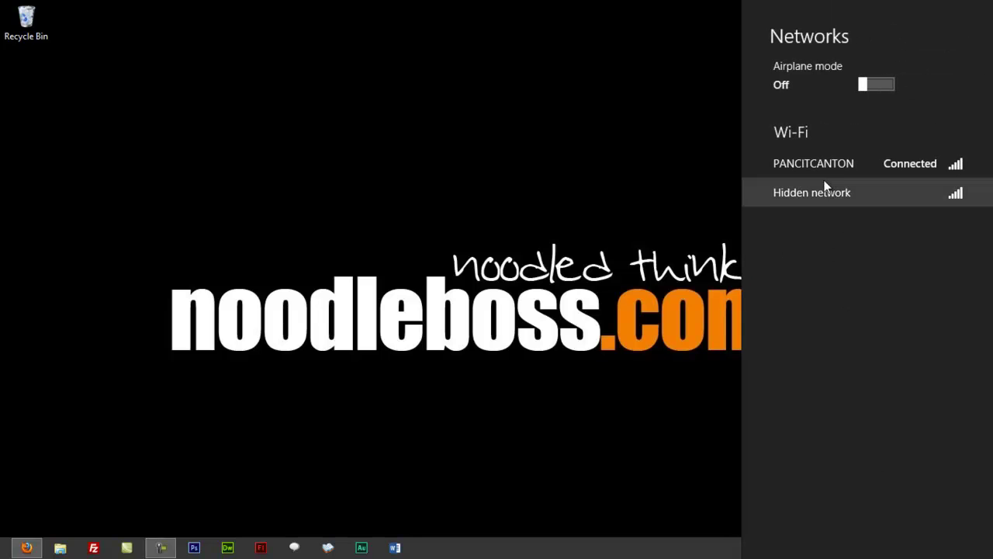
pyautogui.click(900, 549)
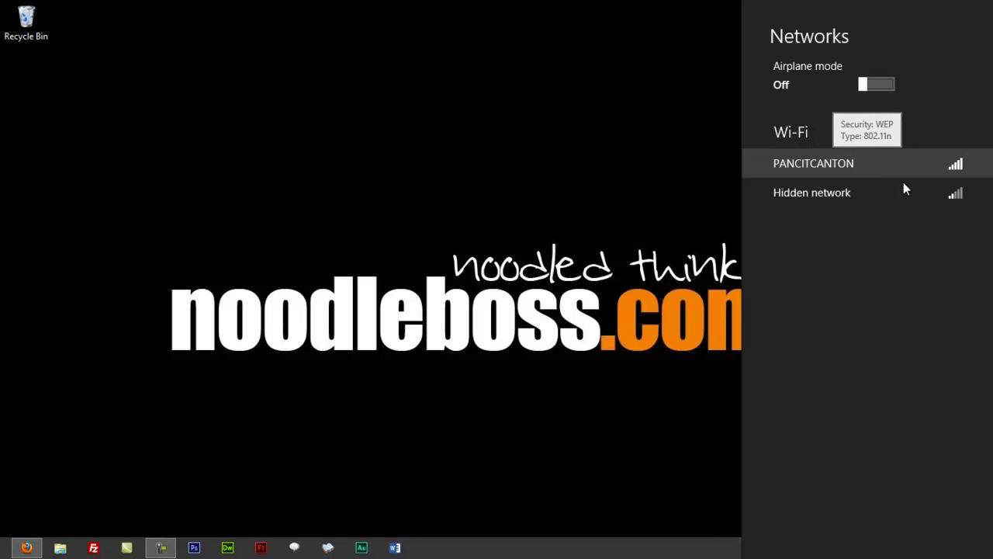
pyautogui.click(816, 198)
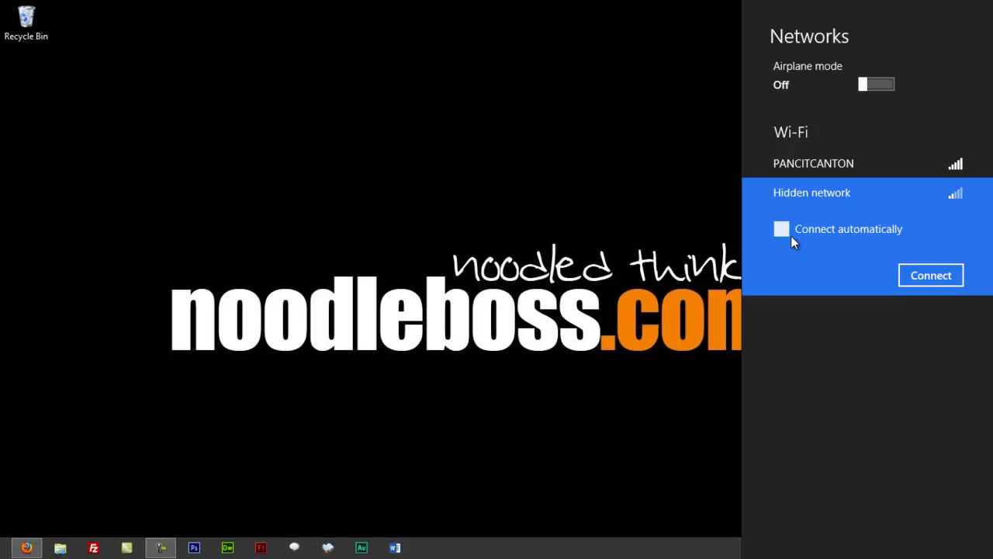
# Step: Connect to the hidden network, entering PANCITCANTON as its SSID
pyautogui.click(793, 229)
pyautogui.click(930, 273)
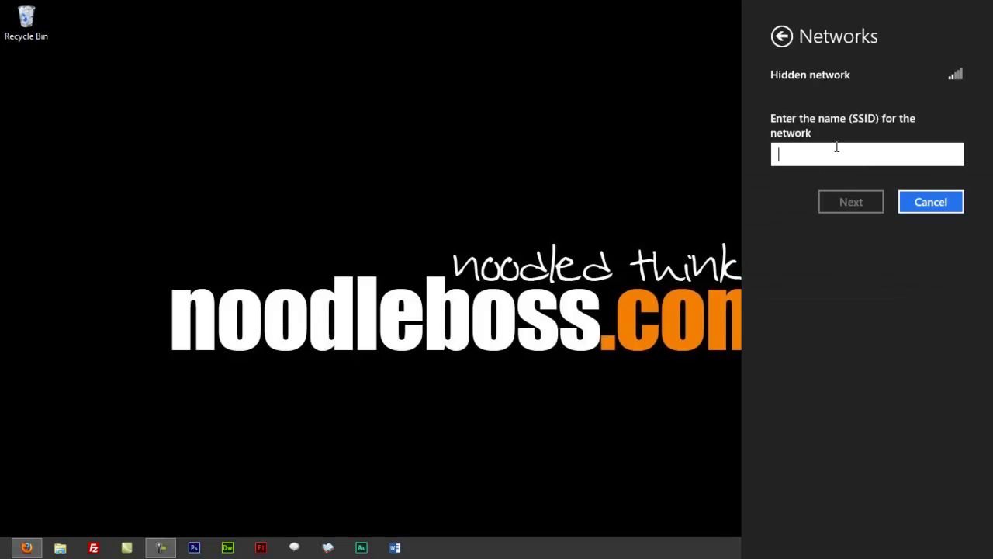
pyautogui.write('PANC')
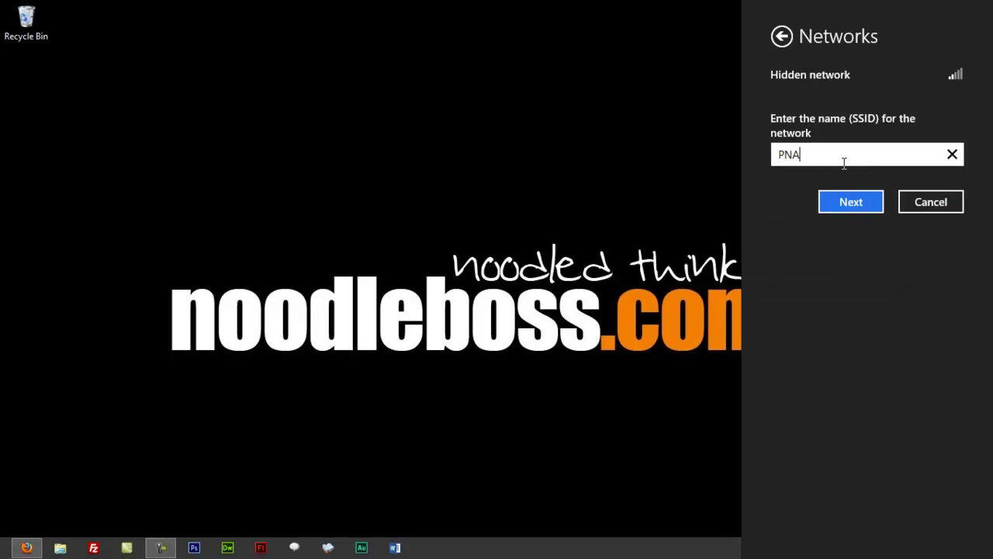
pyautogui.write('ITCANTON')
pyautogui.click(852, 203)
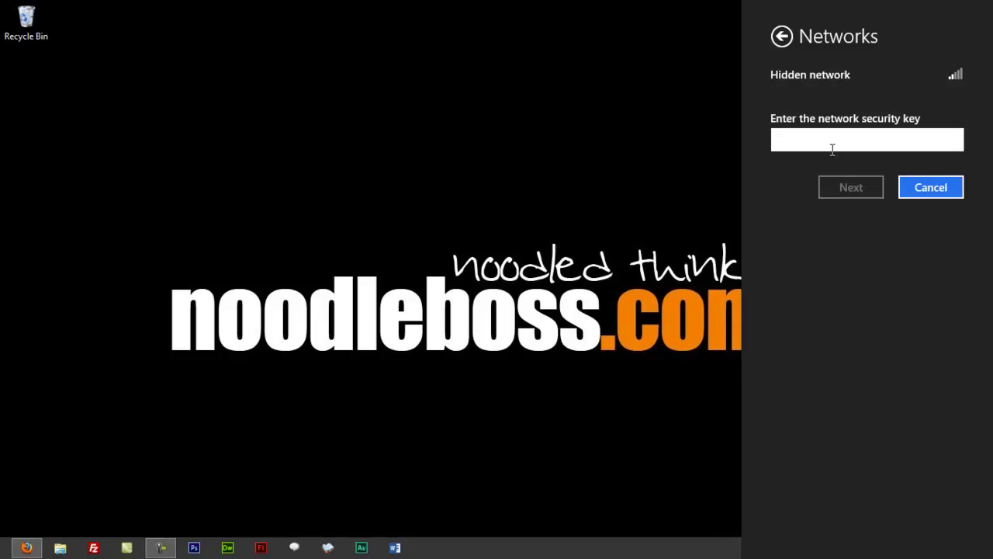
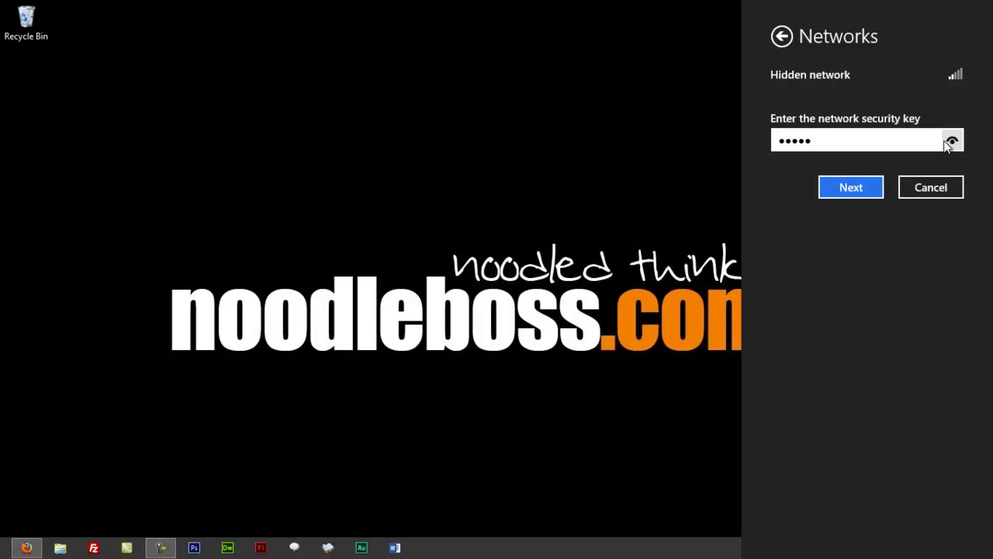
# Step: Enter the WEP security key and turn on sharing for the network
pyautogui.click(945, 141)
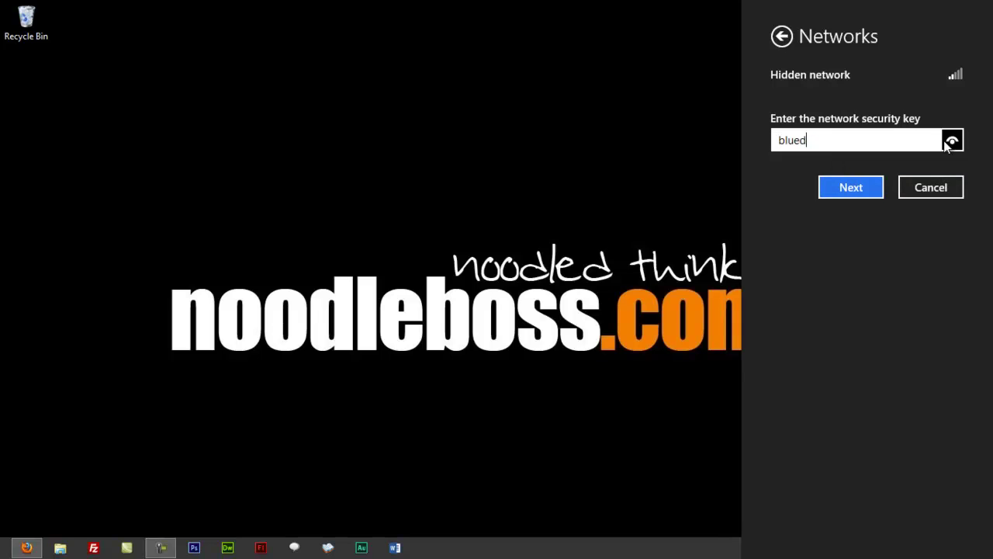
pyautogui.click(861, 191)
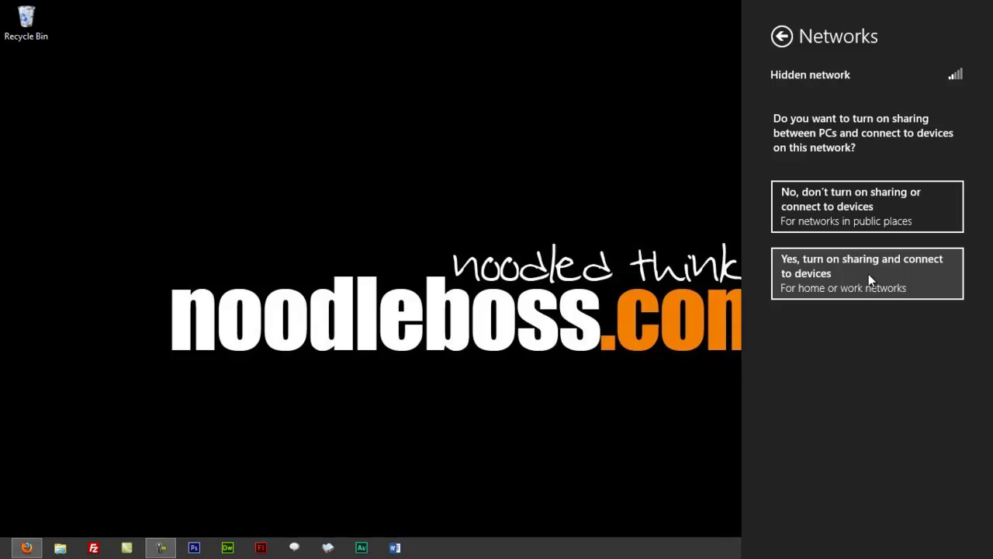
pyautogui.click(869, 277)
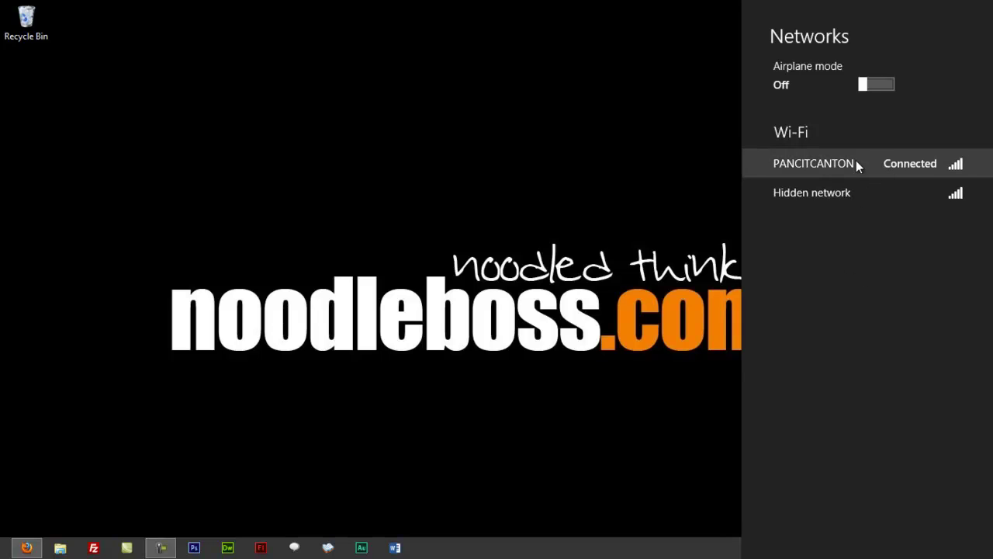
# Step: Restore Firefox, load noodleboss.com in a new tab, and return to the 192.168.1.1 tab
pyautogui.click(878, 160)
pyautogui.click(547, 110)
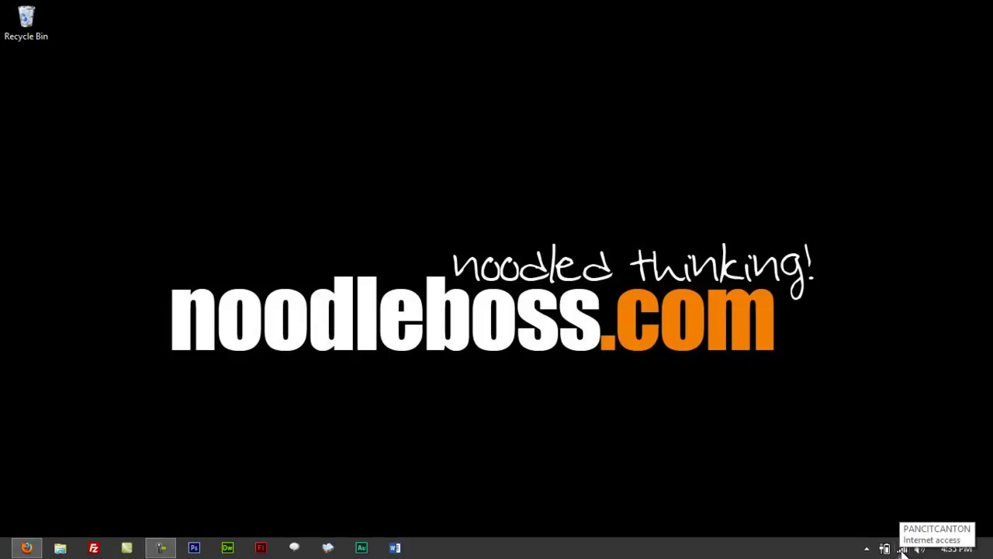
pyautogui.click(27, 547)
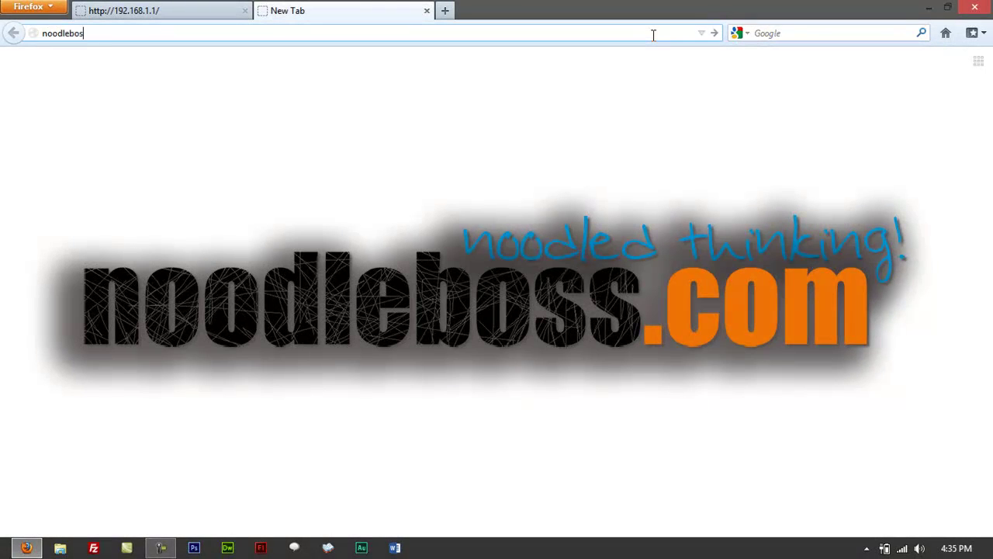
pyautogui.press('Return')
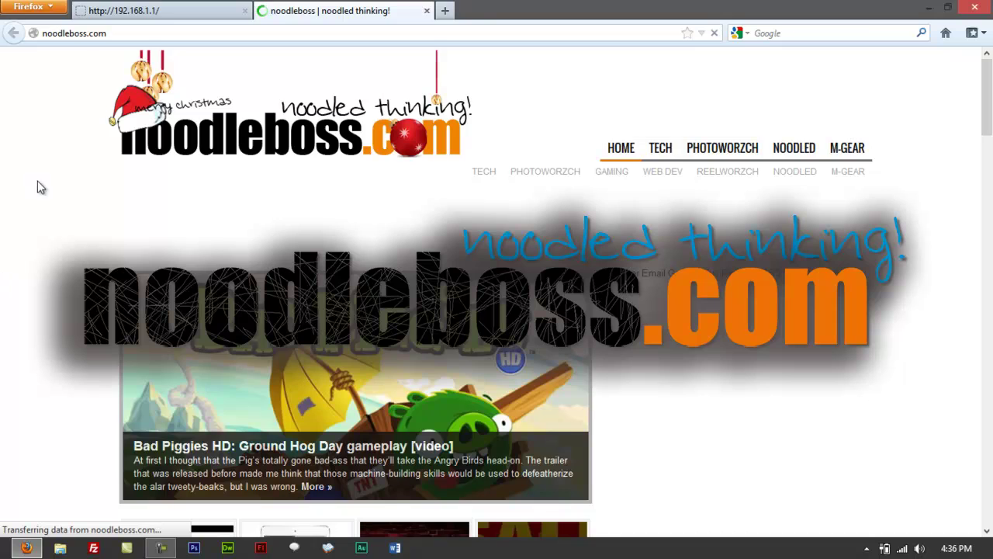
pyautogui.click(155, 9)
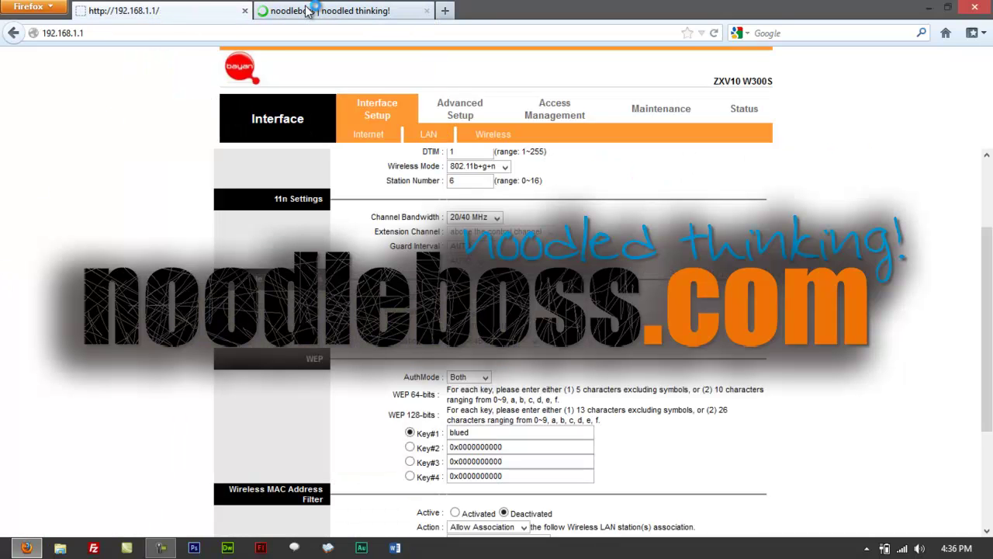
# Step: Minimize Firefox and open the Windows 8 Start screen, scrolling through its tiles
pyautogui.click(927, 6)
pyautogui.moveTo(1, 557)
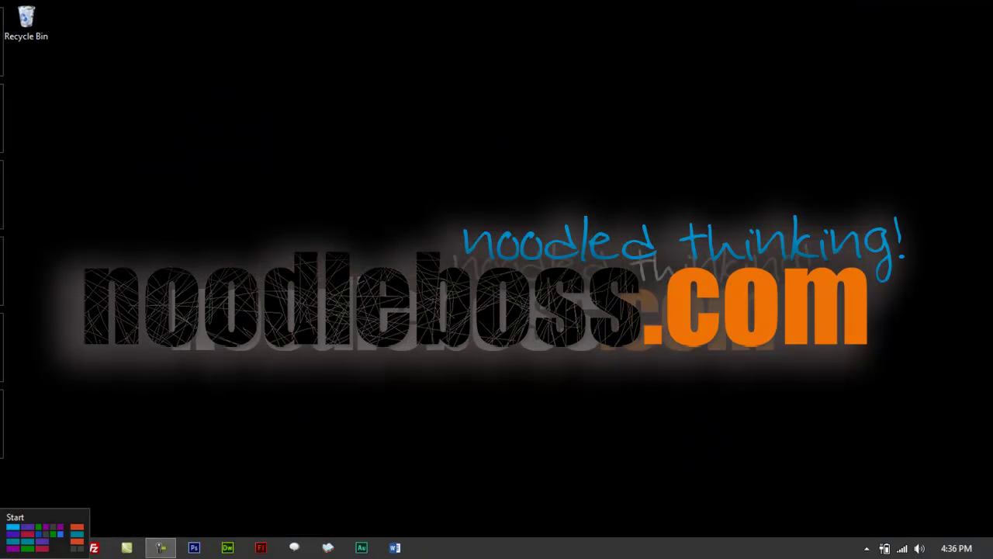
pyautogui.click(16, 541)
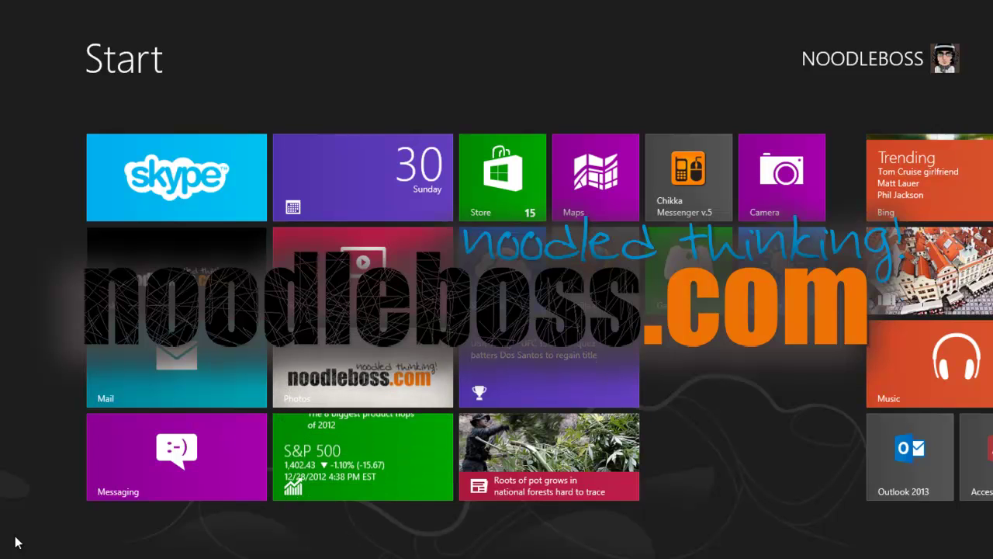
pyautogui.moveTo(1, 557)
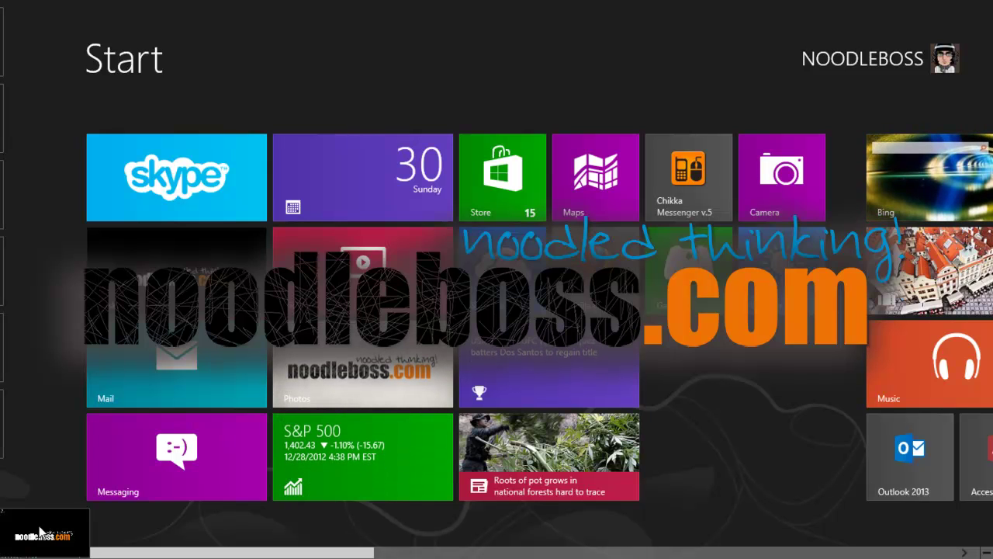
pyautogui.scroll(-1, 846, 533)
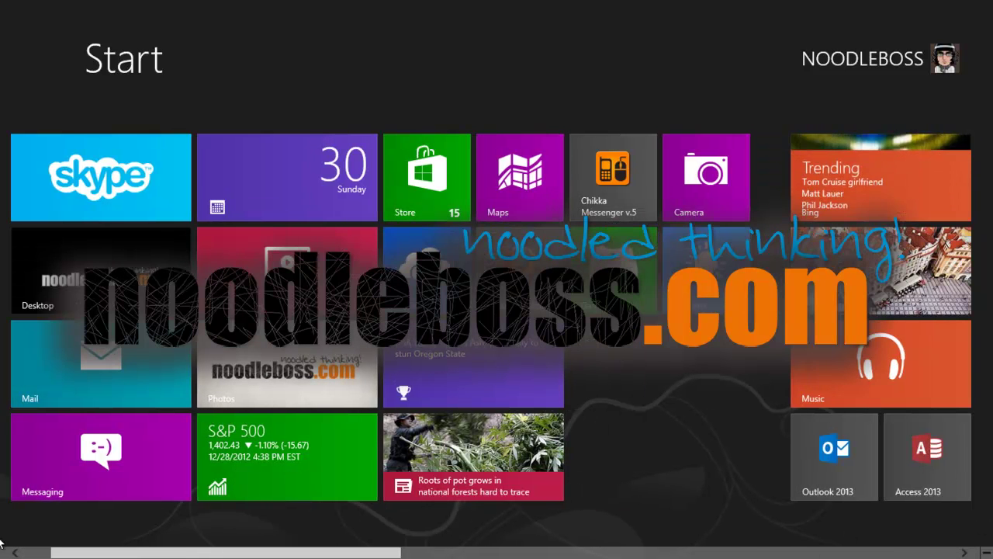